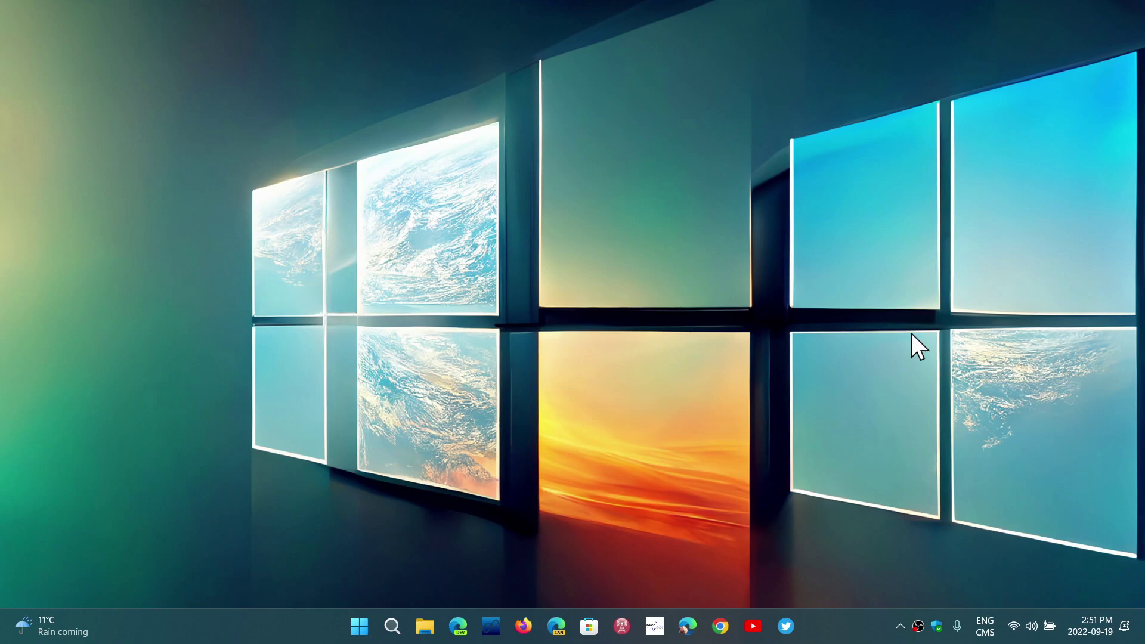
Step: Search for winver to open About Windows, showing Windows 11 Pro 22H2, build 22621.521
left_click(395, 624)
type("w")
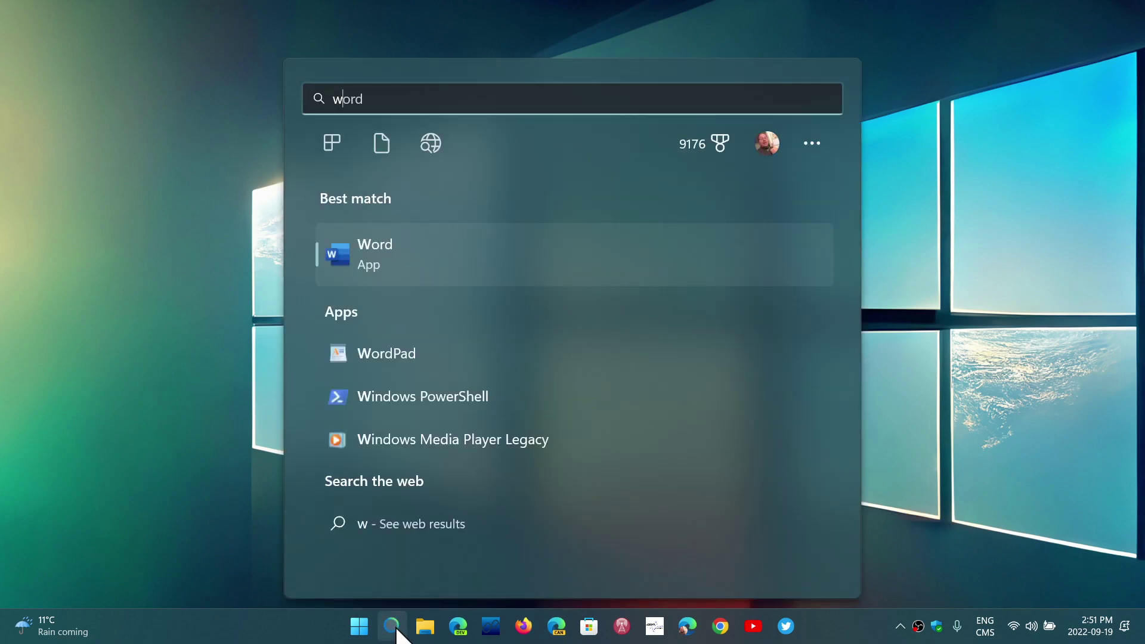
type("inver")
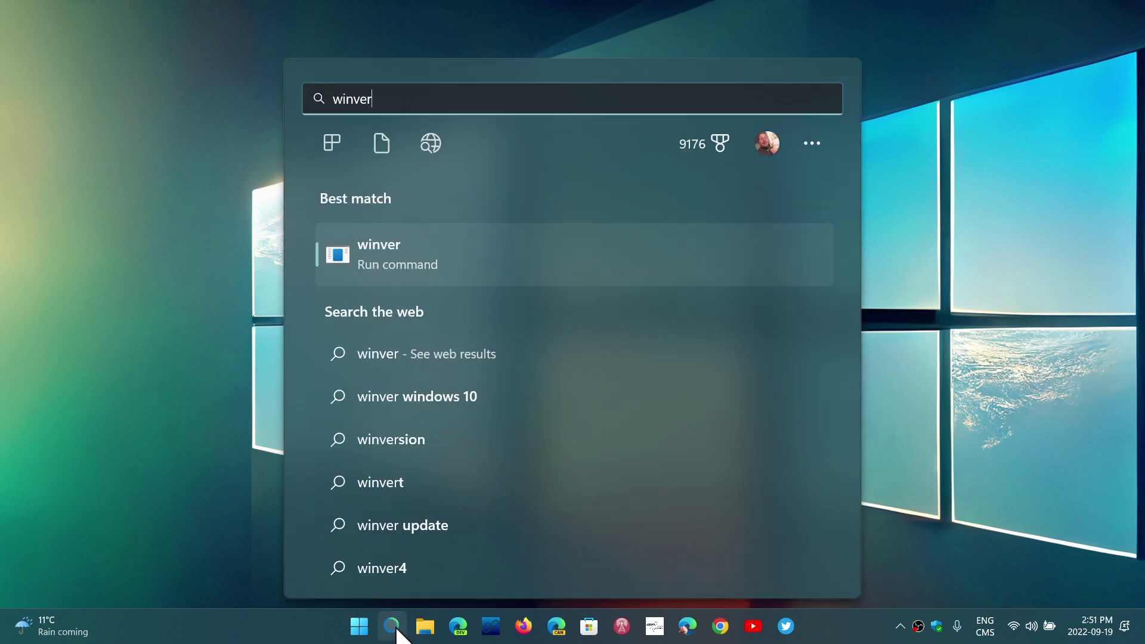
key("Return")
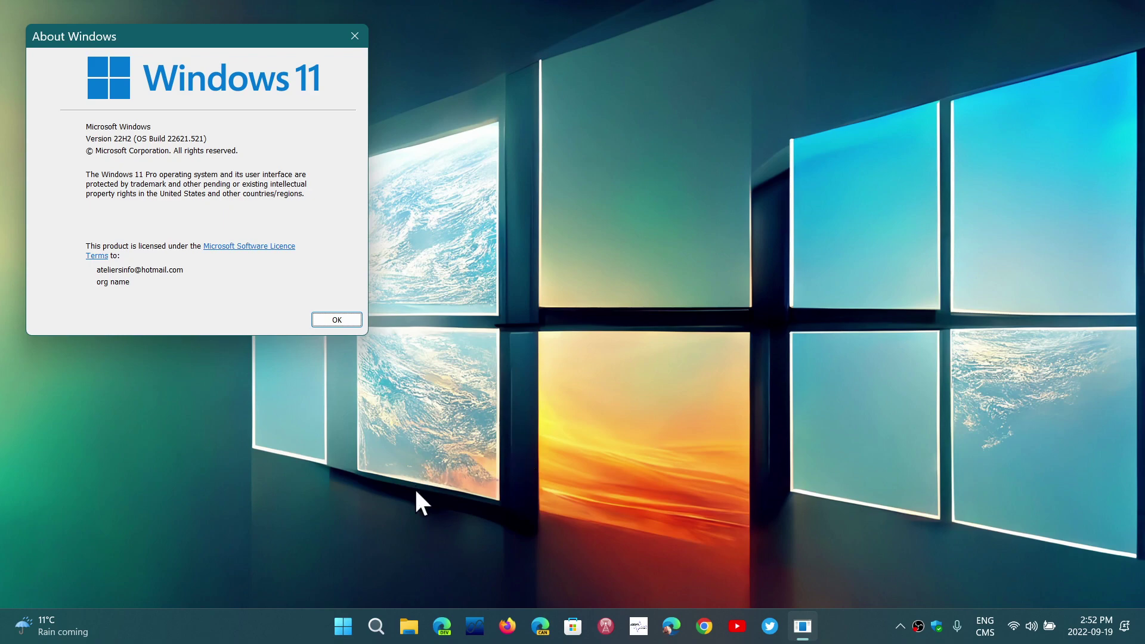
Step: Go to Settings > Windows Update > Windows Insider Programme, showing the Release Preview channel
left_click(343, 626)
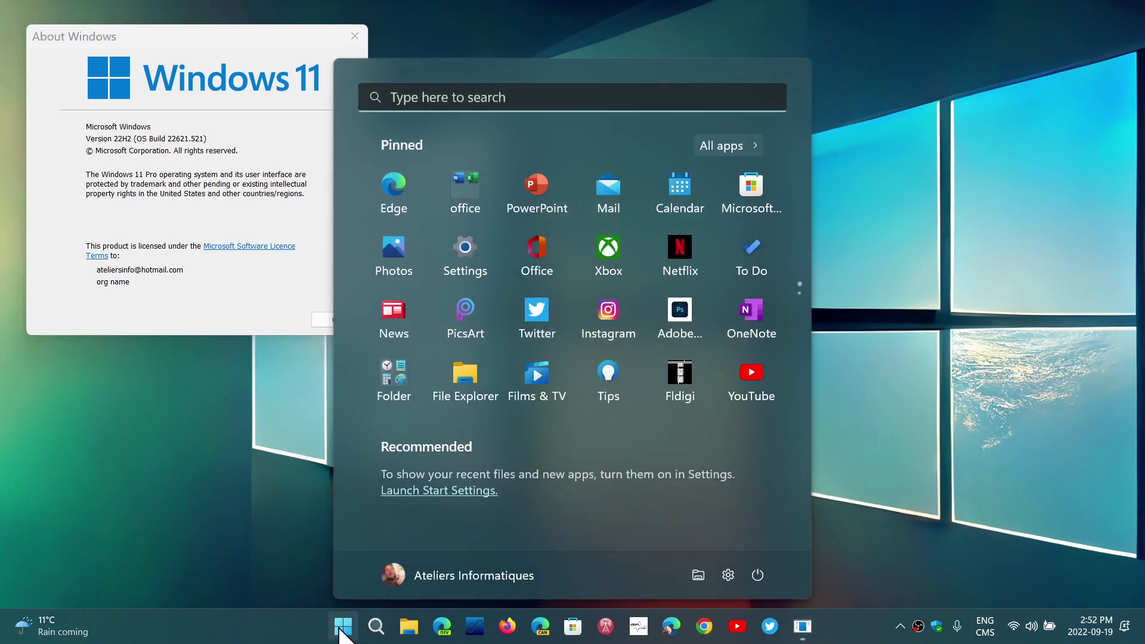
left_click(456, 257)
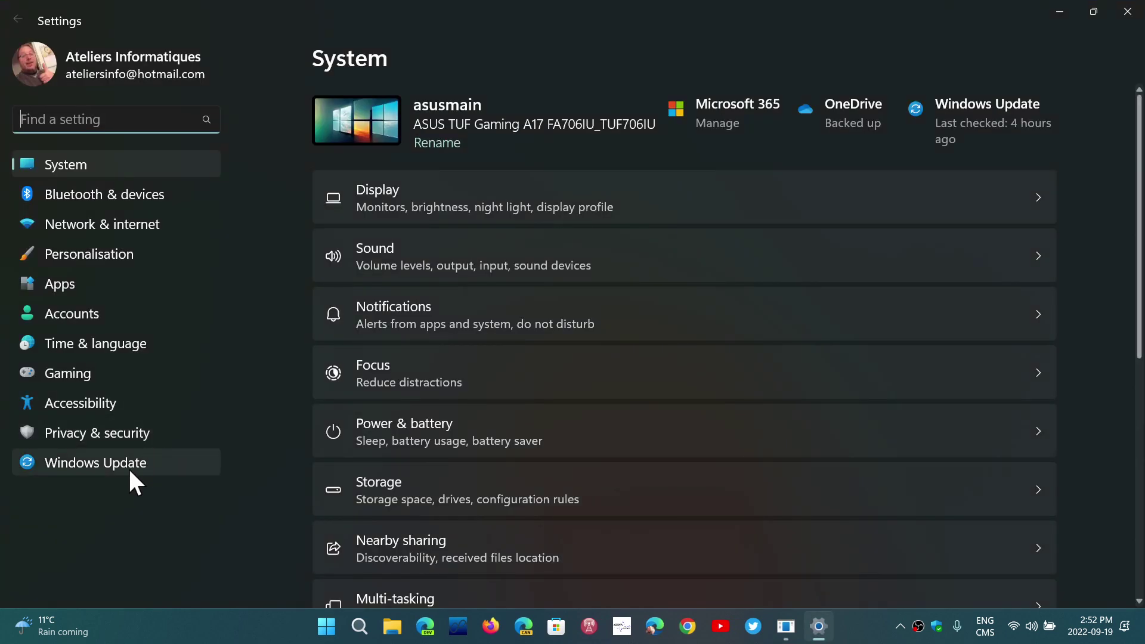
left_click(128, 465)
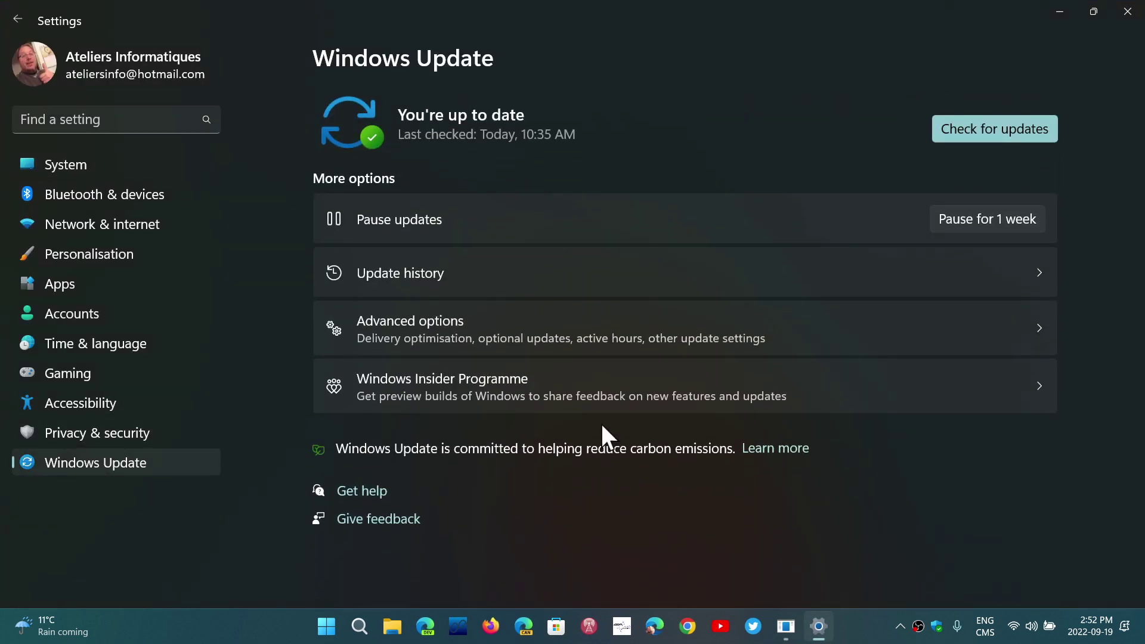
left_click(569, 393)
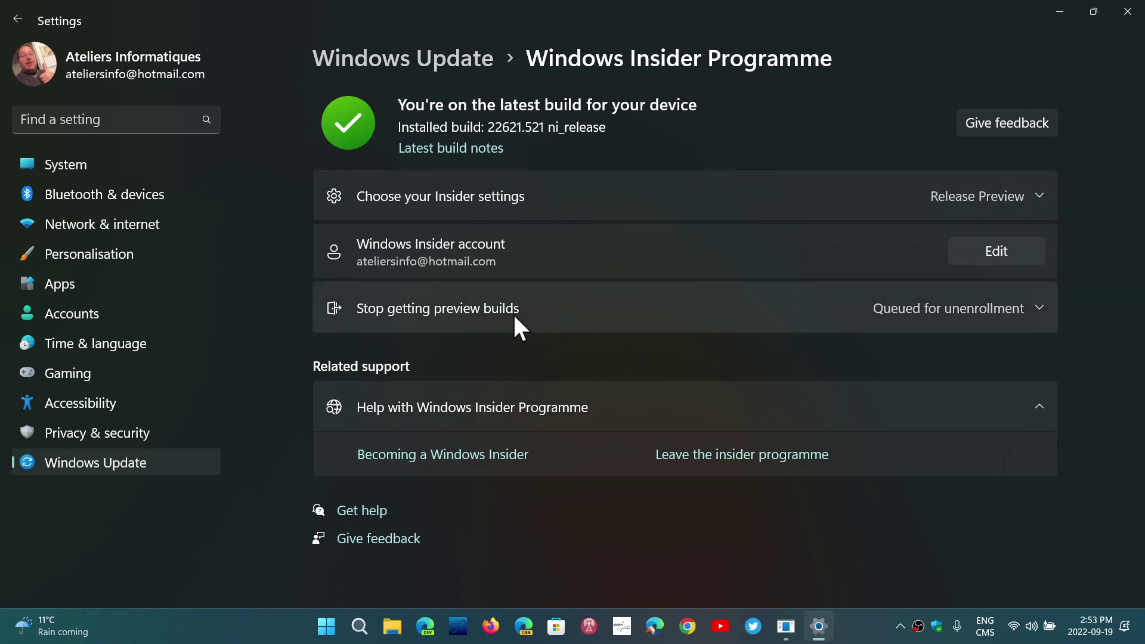
Step: Expand 'Stop getting preview builds' to show the unenroll-at-next-release toggle, already On
left_click(699, 310)
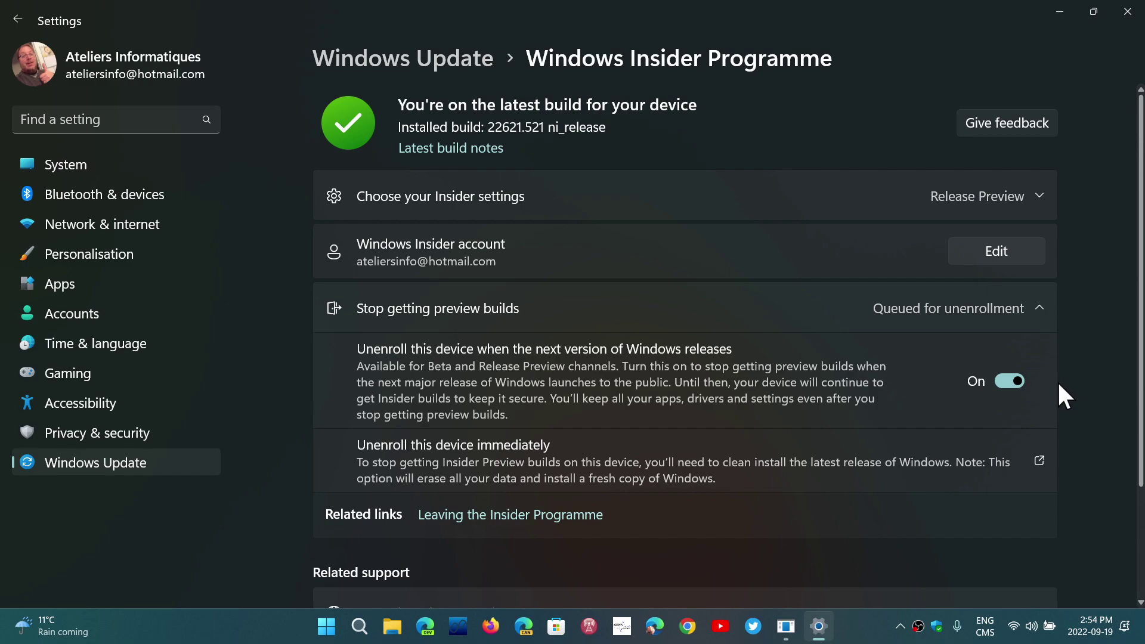
Step: Close the Settings window and the About Windows dialog
left_click(1127, 11)
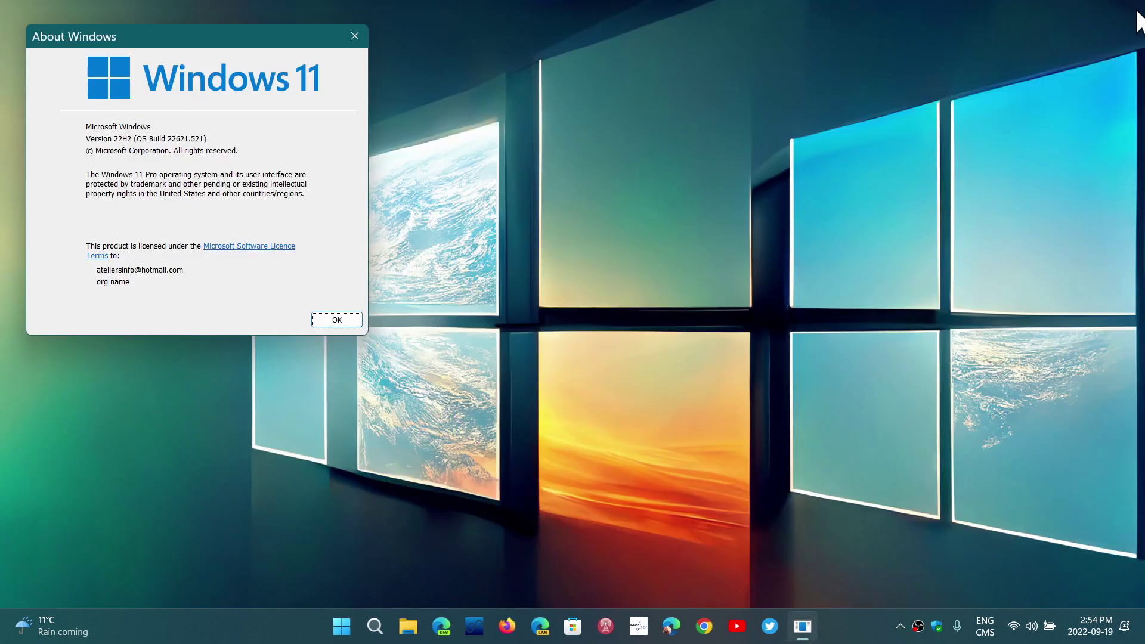
left_click(360, 36)
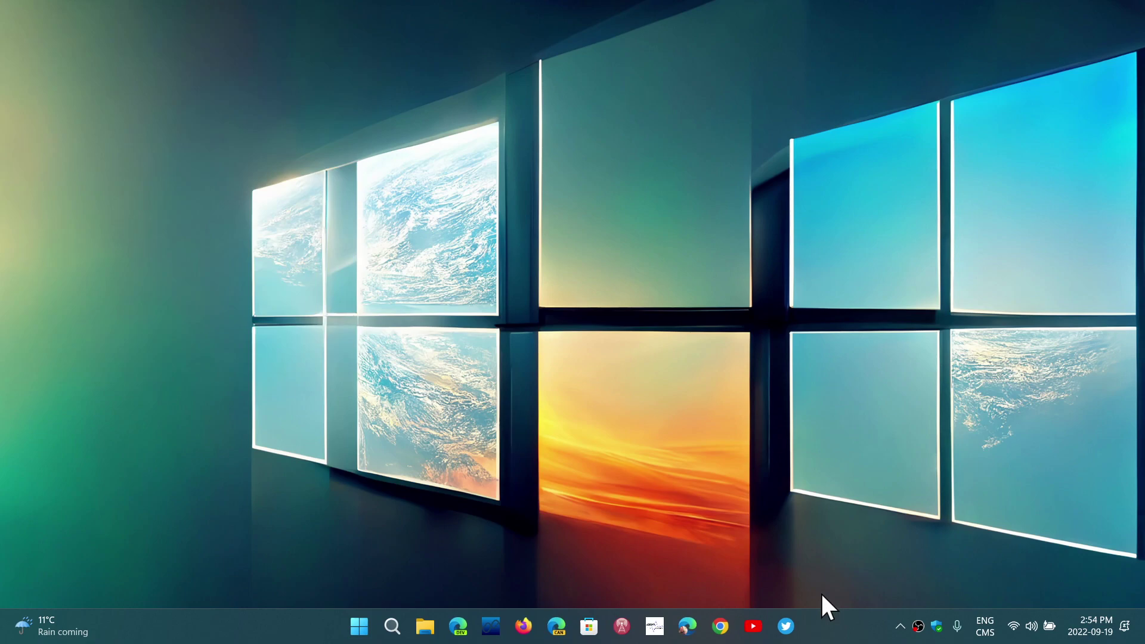